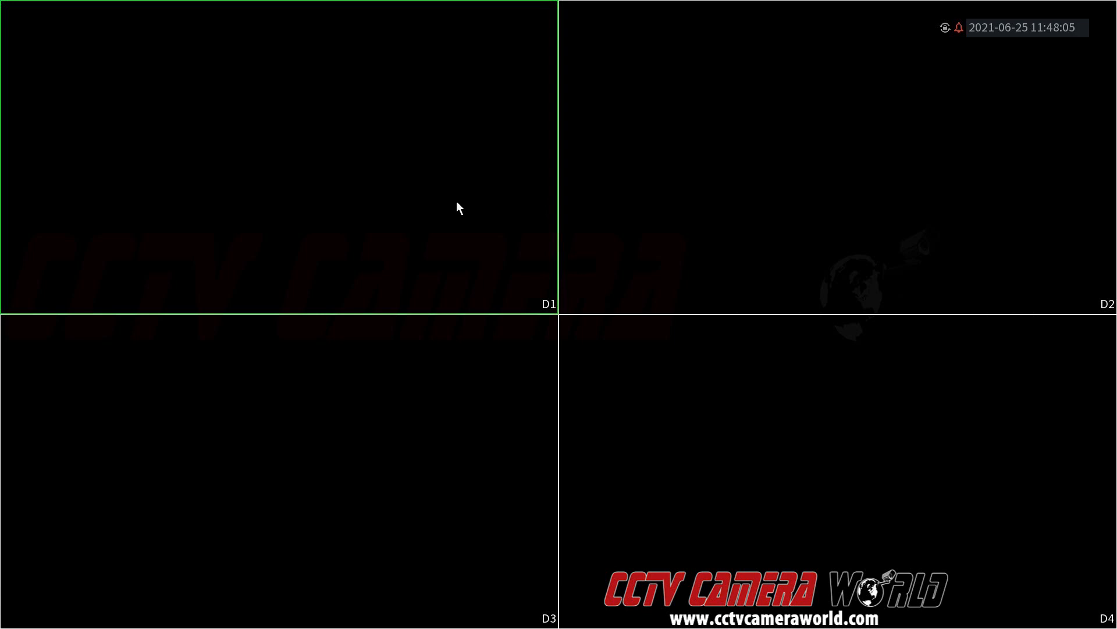
- Enter the Main Menu from live view and log in by drawing the unlock pattern
right_click(457, 201)
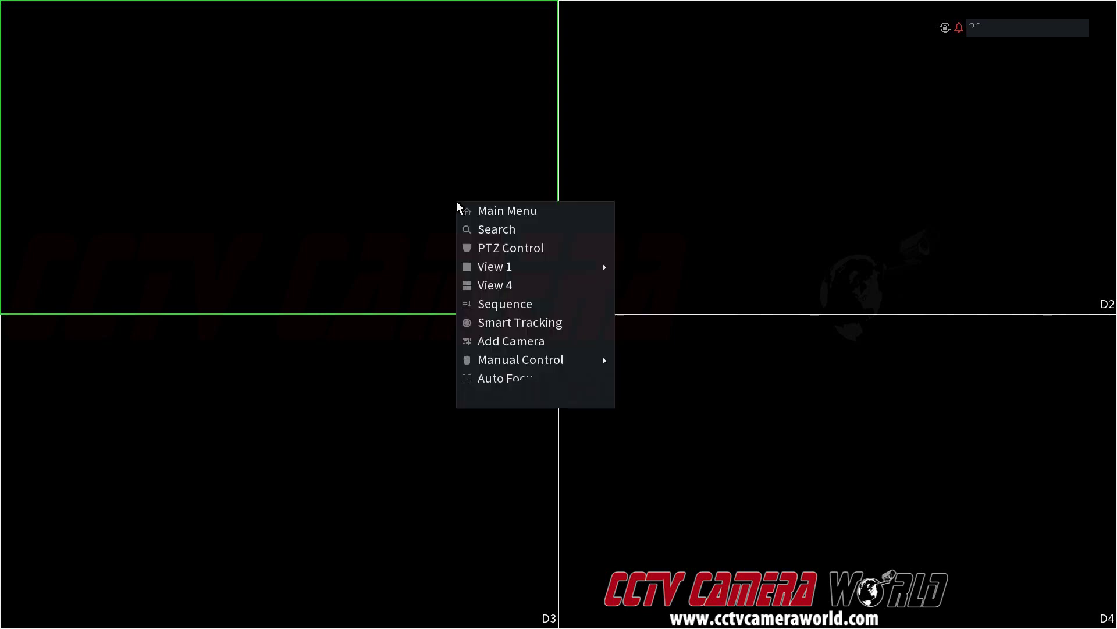
click(488, 220)
drag(483, 264, 638, 321)
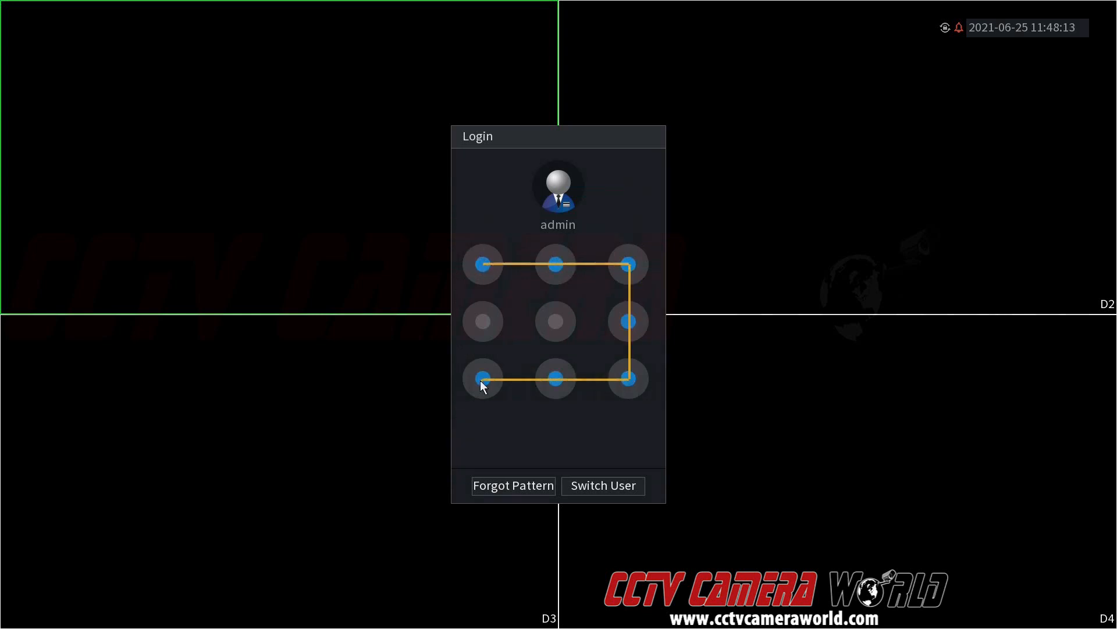
drag(637, 321, 483, 379)
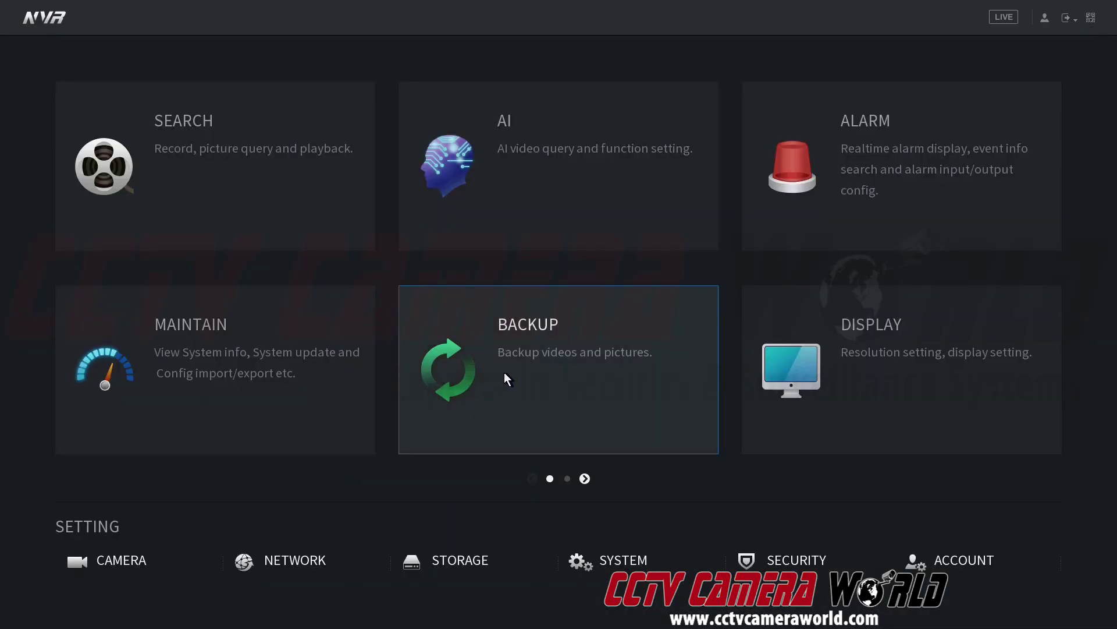
- Go to Storage settings and switch to the Schedule page
click(447, 559)
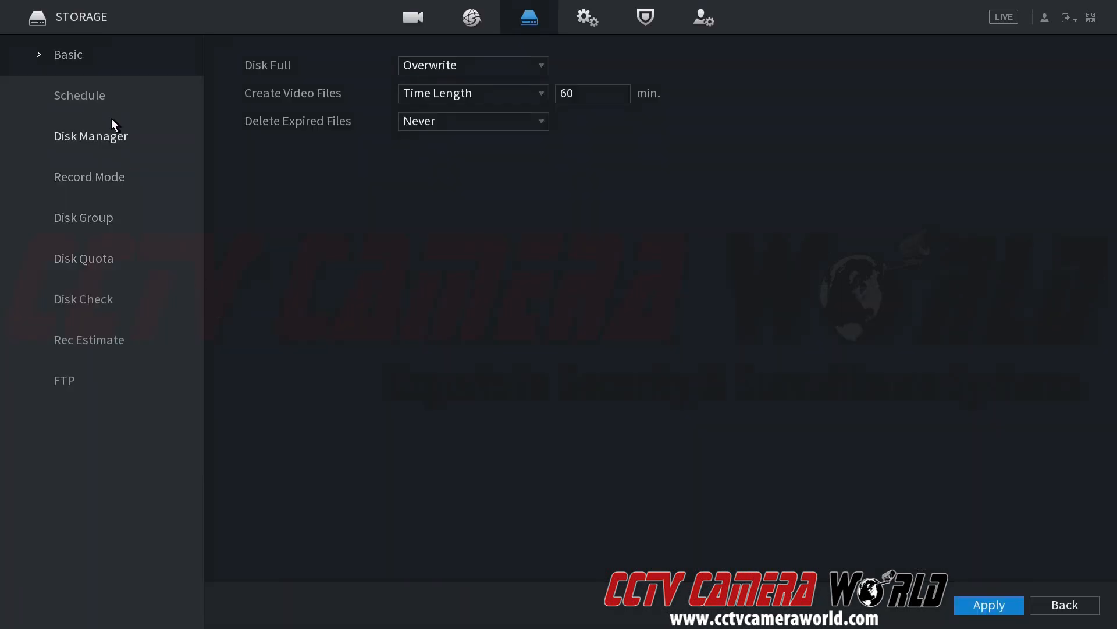
click(119, 102)
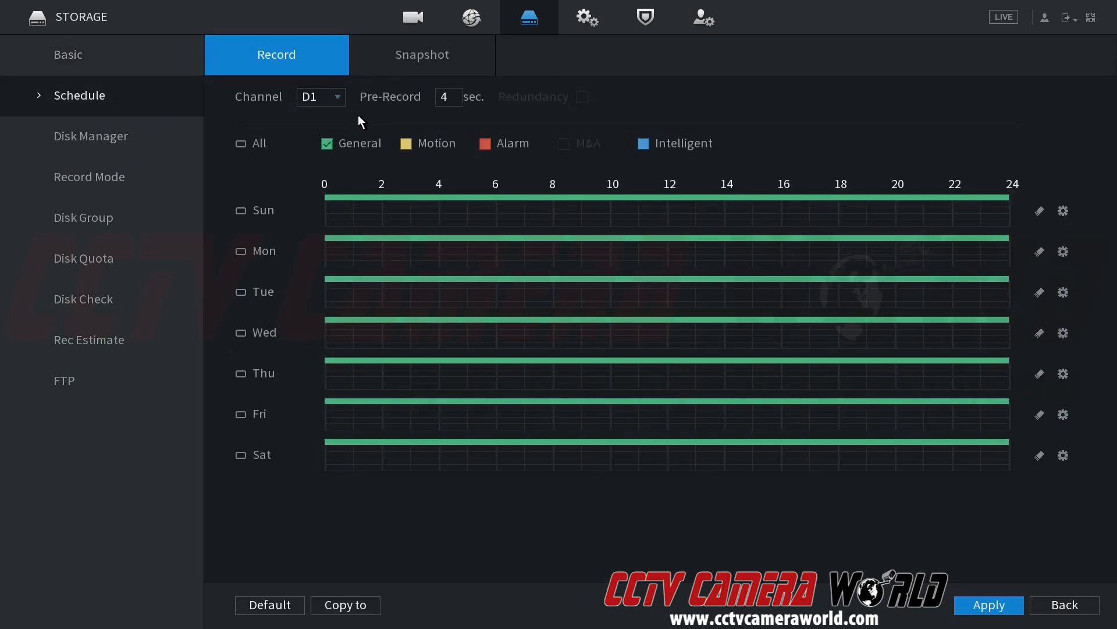
click(333, 98)
click(324, 120)
click(325, 101)
click(348, 117)
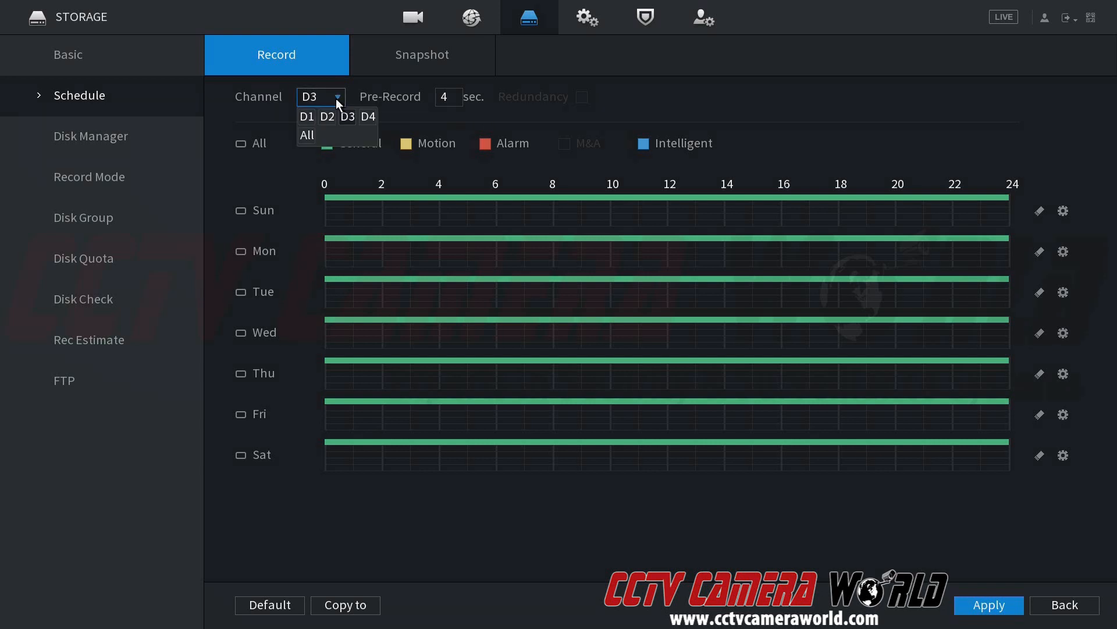
click(369, 117)
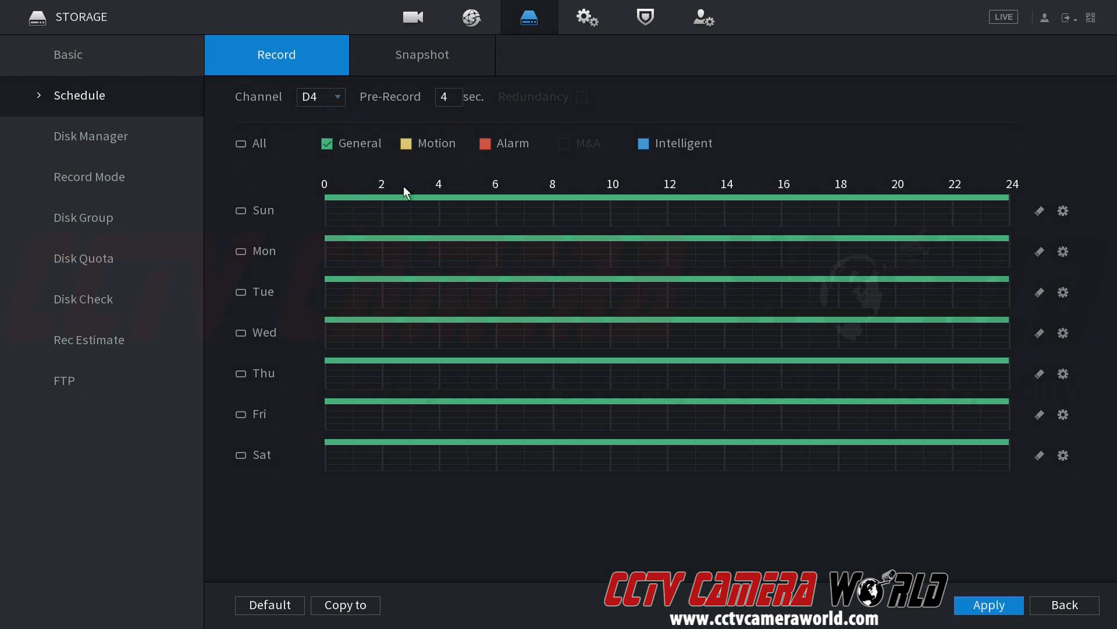
click(331, 105)
- Erase and redraw Sunday's General bar on channel D1 to span 0–24, then apply
click(241, 144)
click(241, 144)
drag(620, 205, 947, 201)
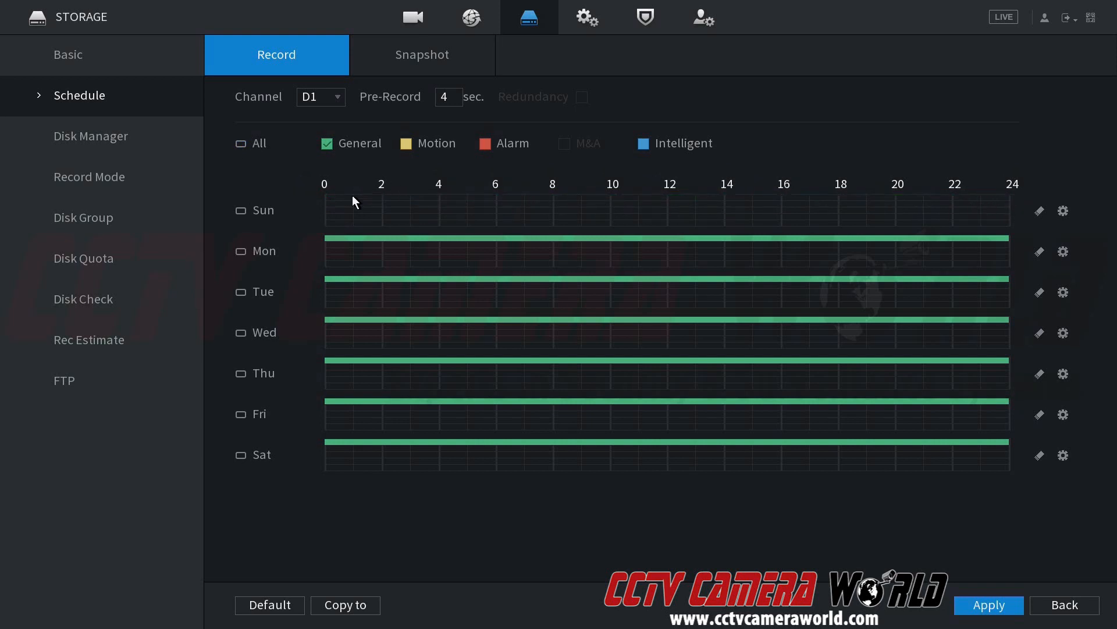
drag(358, 201, 993, 208)
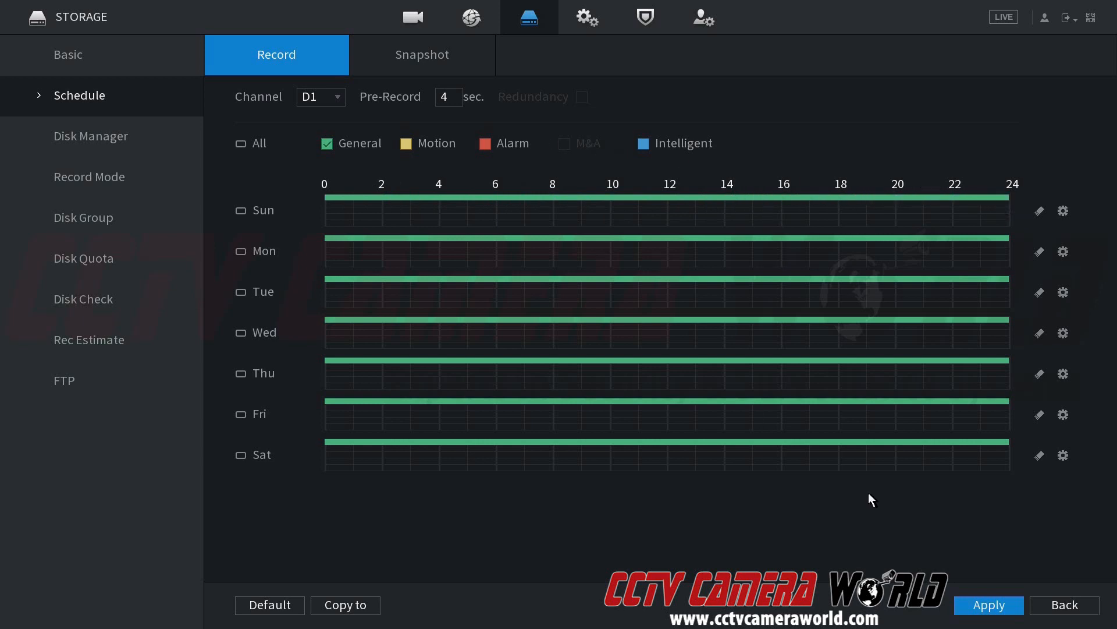
click(1004, 607)
- With all days linked, clear channel D1's grid and repaint General recording 0–24 on every day
click(240, 143)
drag(339, 195, 1023, 192)
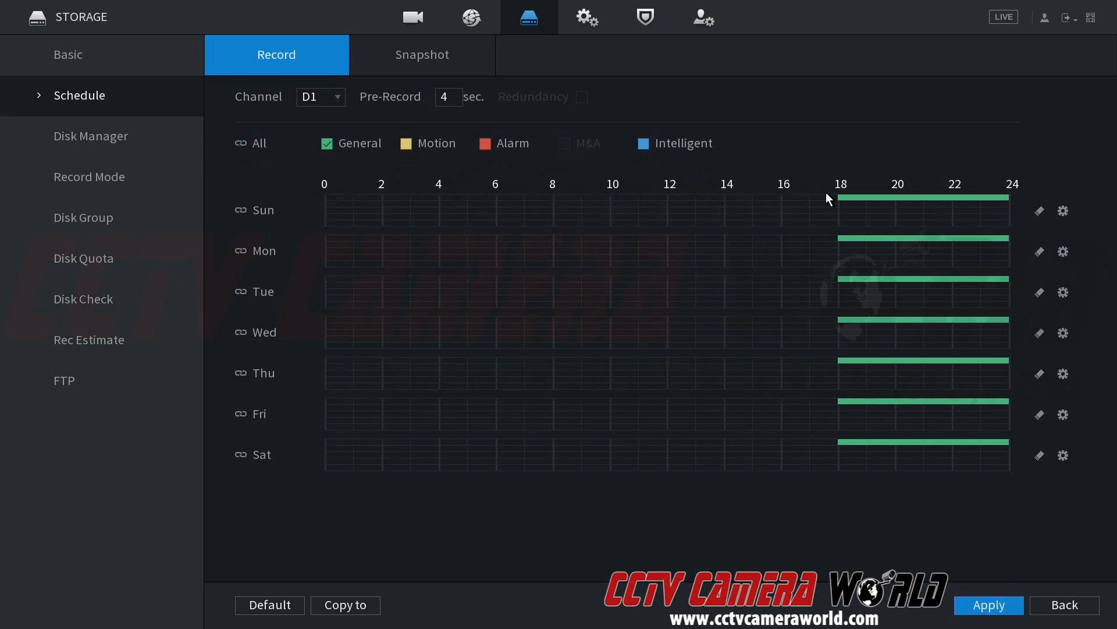
drag(339, 205, 1001, 210)
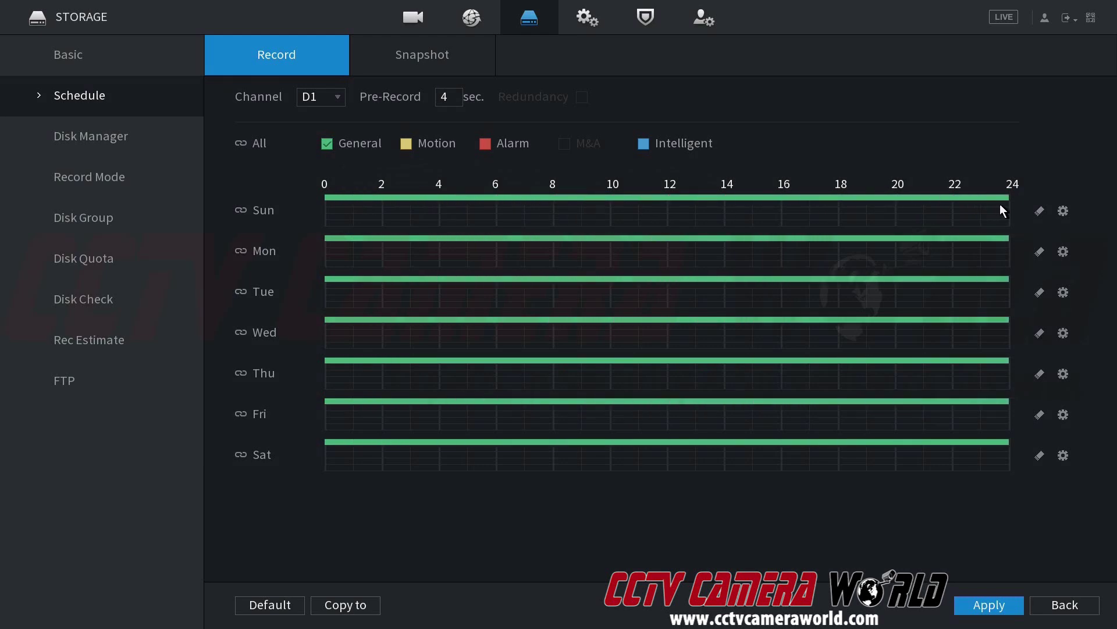
click(244, 145)
click(333, 95)
click(327, 116)
click(320, 97)
click(346, 118)
click(331, 101)
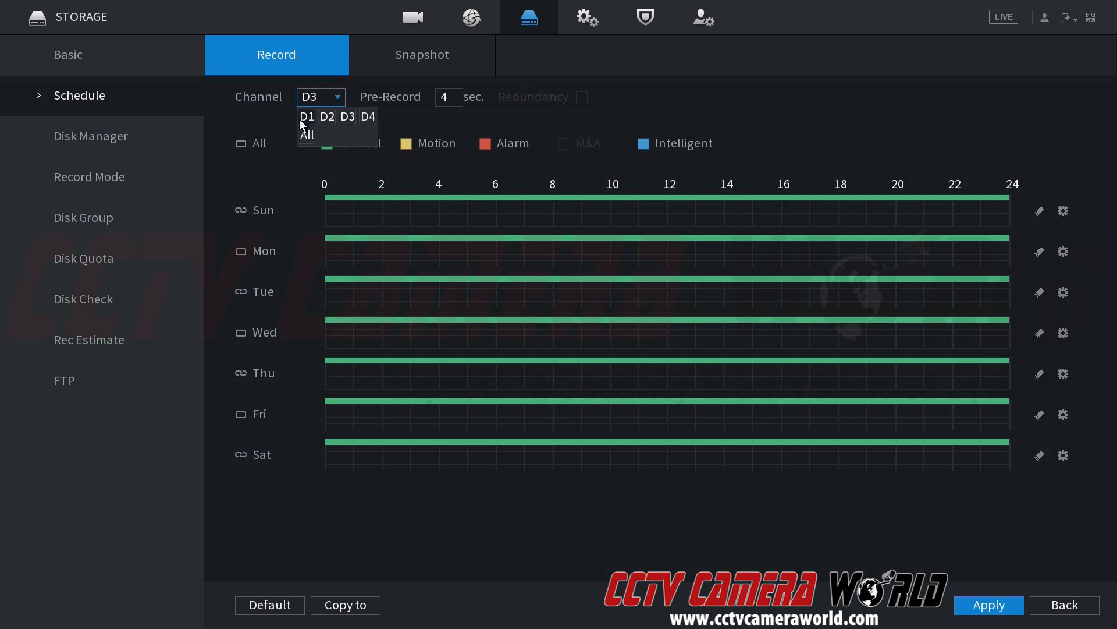
click(305, 117)
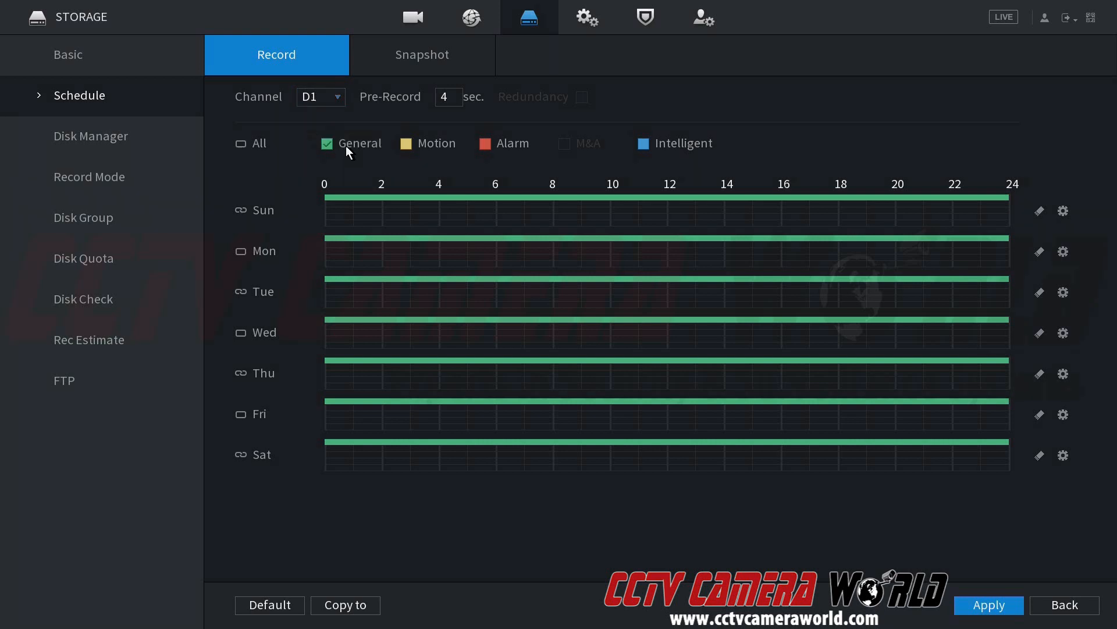